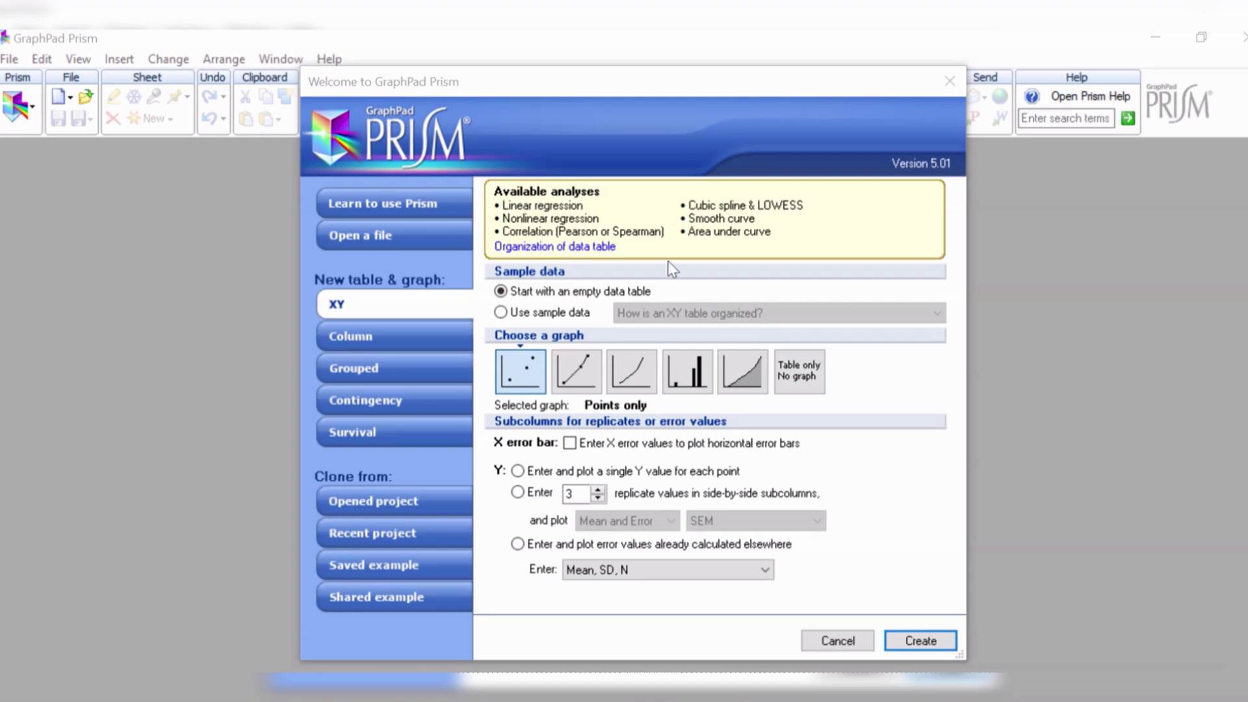
# Create an XY table with 3 side-by-side replicate Y subcolumns, plotted as mean and SEM.
pyautogui.click(372, 303)
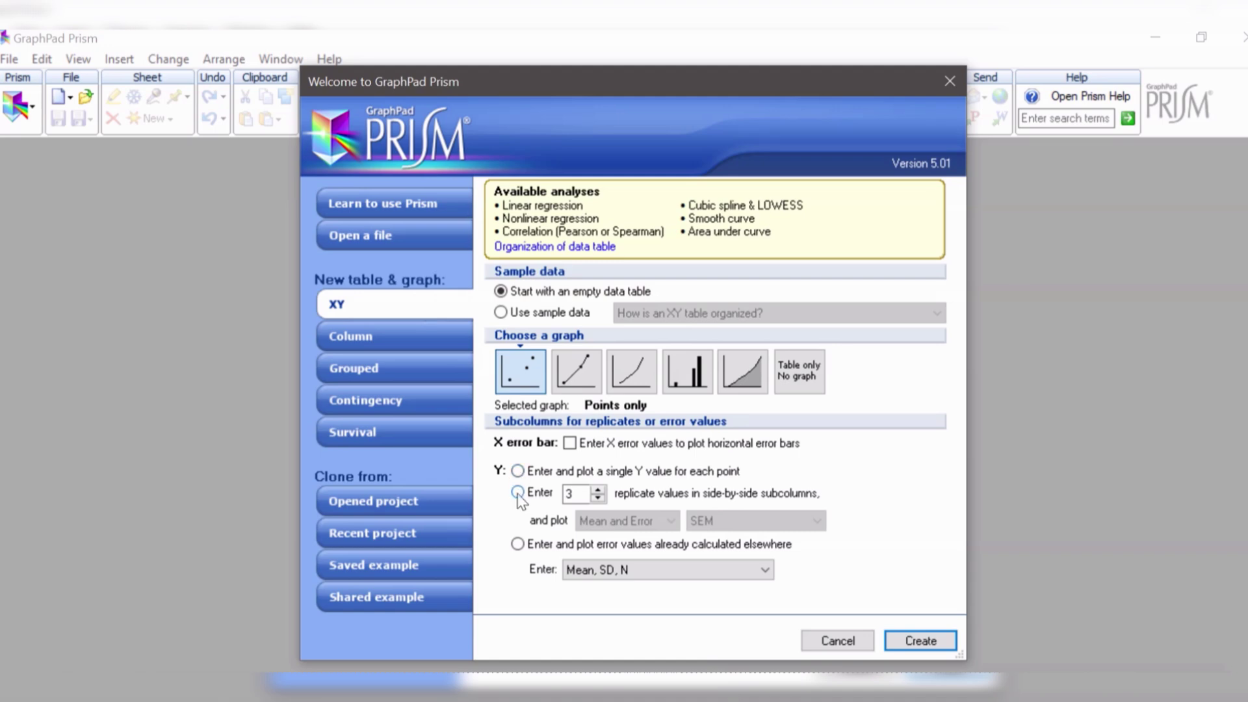
pyautogui.click(518, 492)
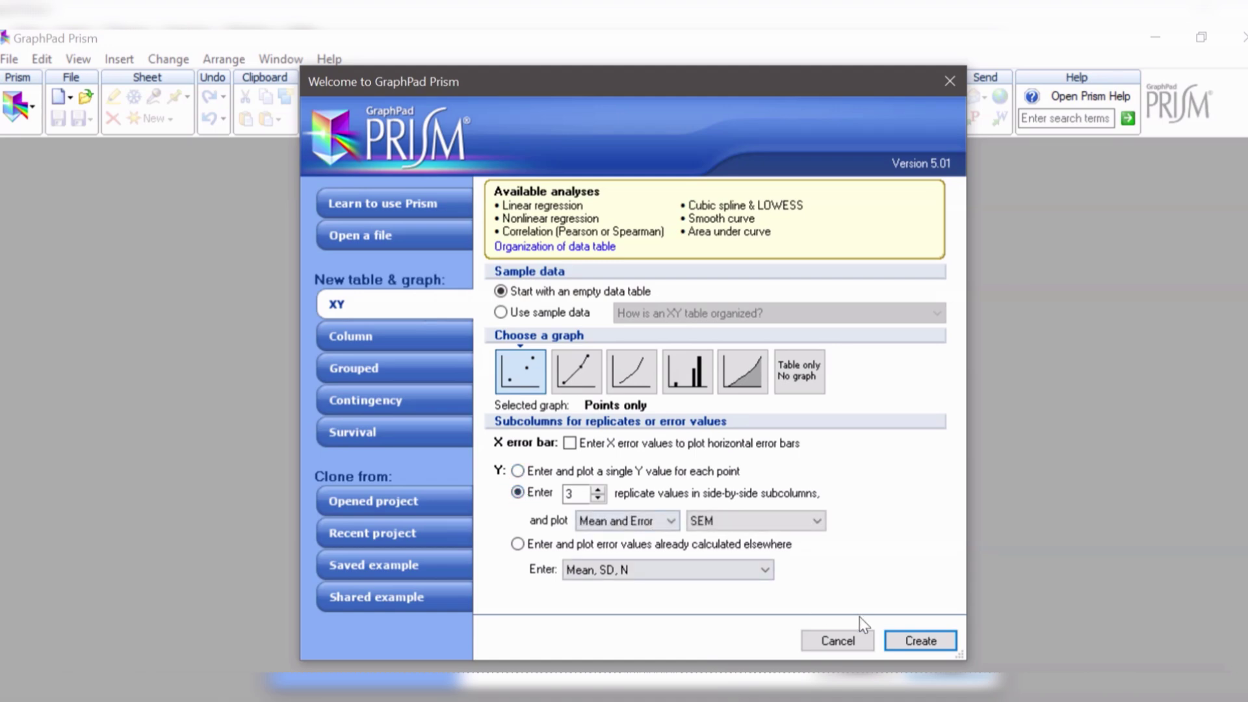
pyautogui.click(919, 642)
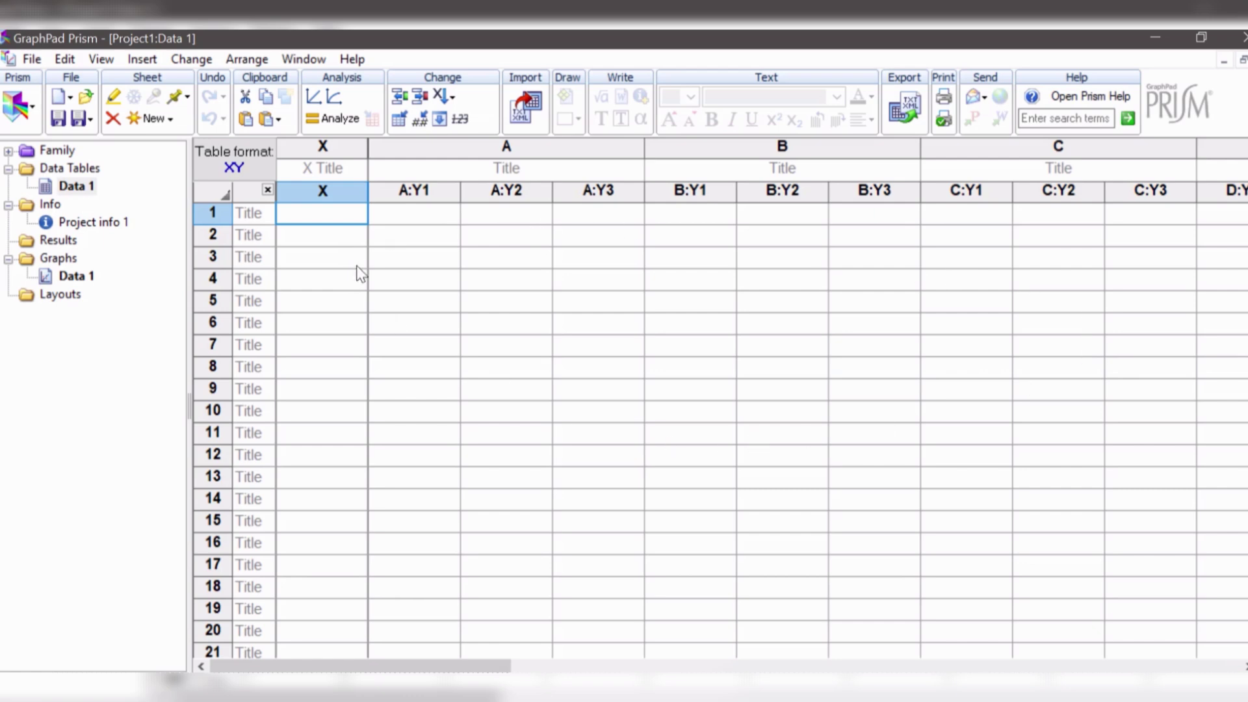
# Paste the concentration values 20–100 and triplicate inhibition data into the table.
pyautogui.click(327, 214)
pyautogui.write('20\t30.83\t29.78\t28.24 40\t39.43\t38.56\t37.23 60\t43.82\t42.59\t41.78 80\t51.58\t50.37\t49.98 100\t55.13\t54.28\t53.89')
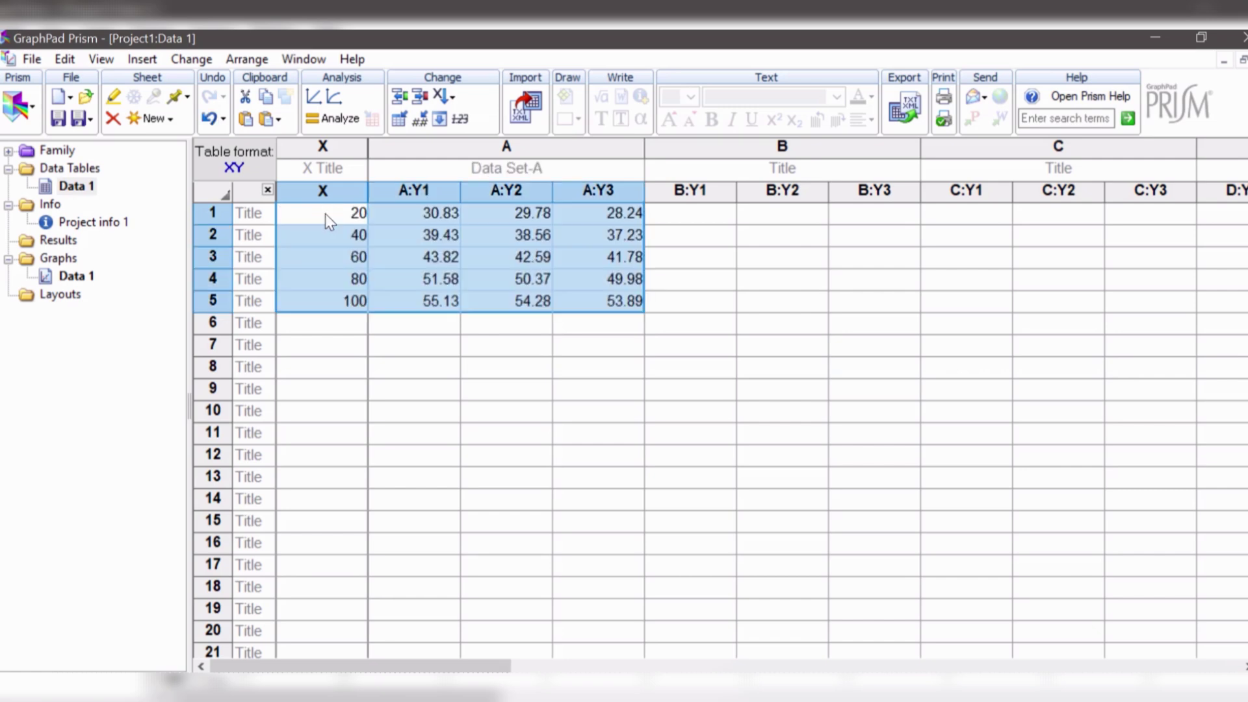
pyautogui.click(729, 368)
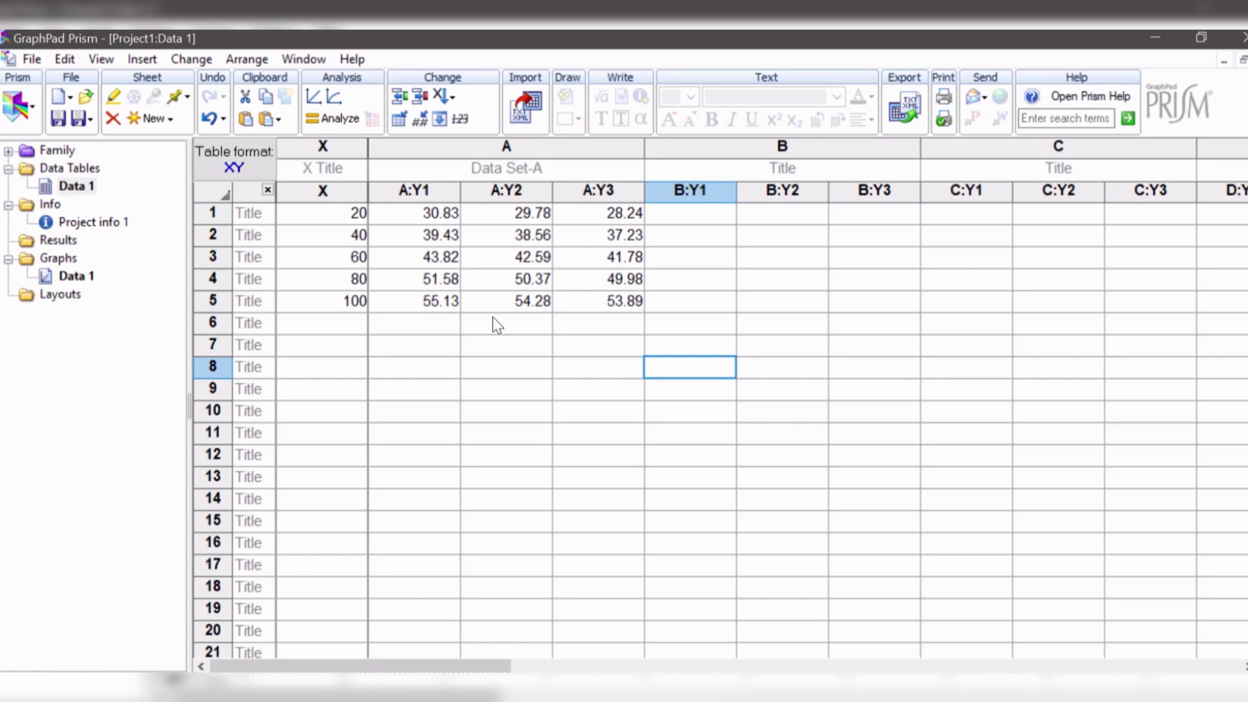
# Title the X column 'conc.' and column A '% cell inhibition'.
pyautogui.click(340, 168)
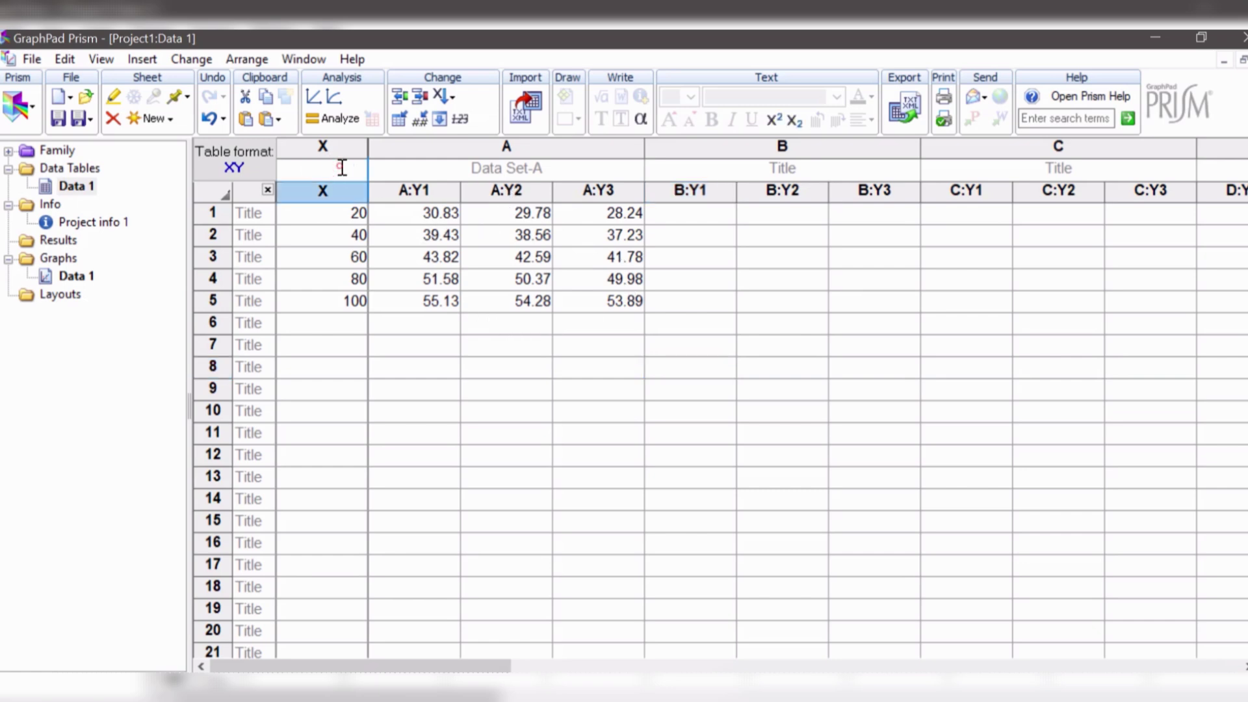
pyautogui.write('conc.')
pyautogui.click(474, 169)
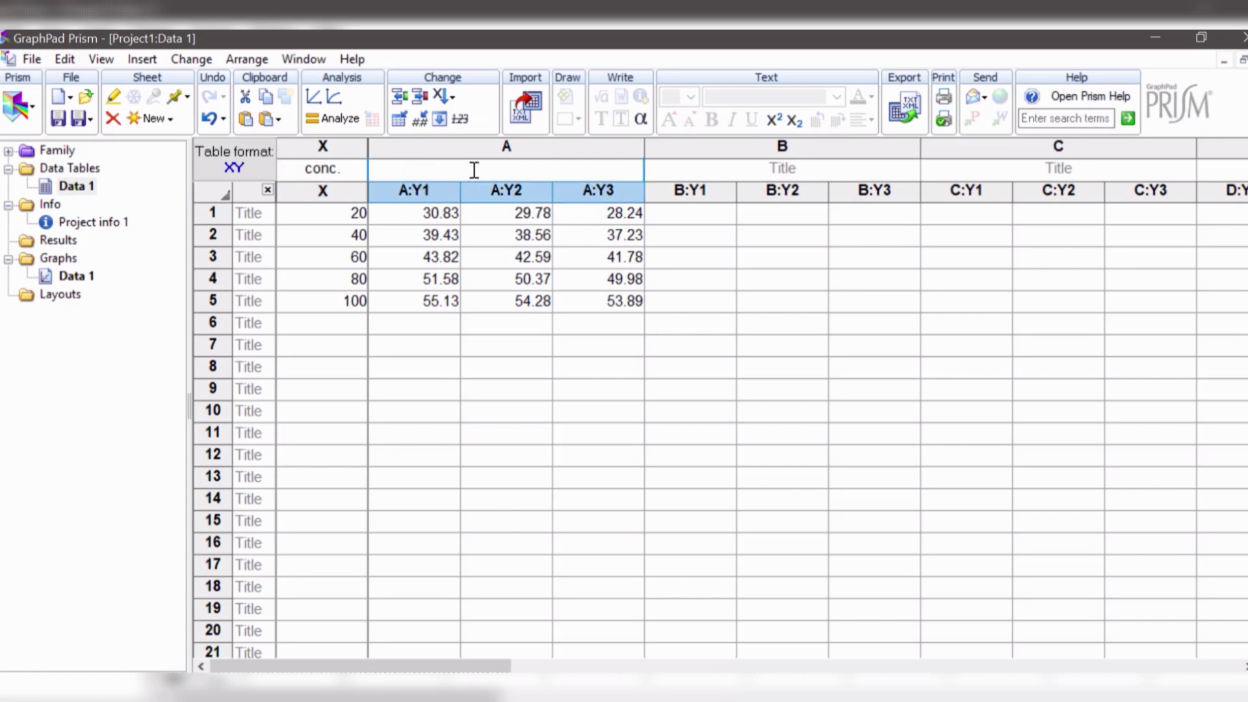
pyautogui.write('% per')
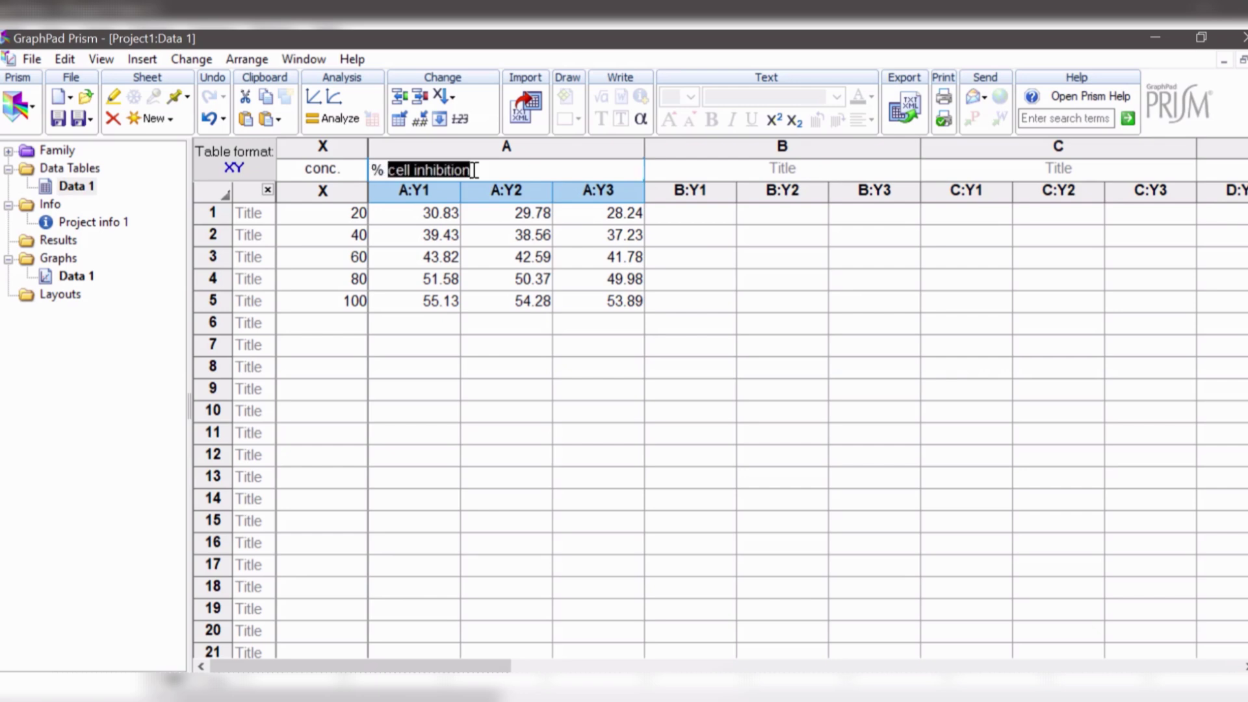
pyautogui.write('ce')
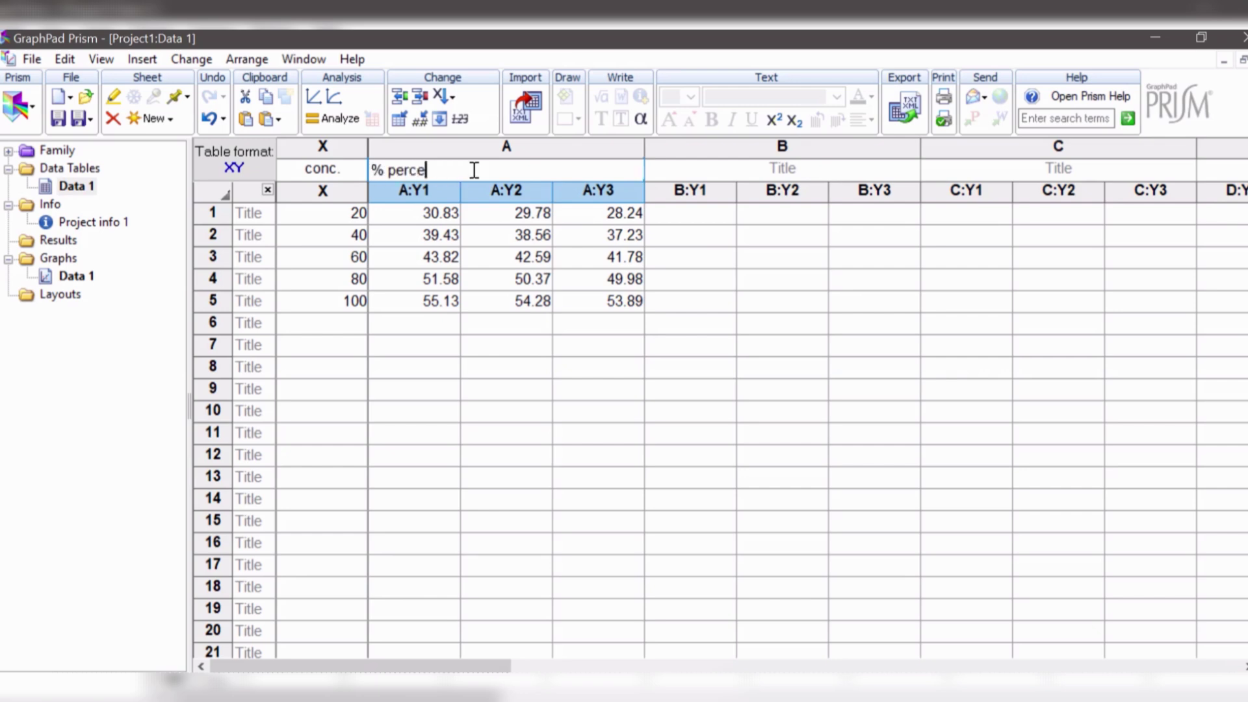
pyautogui.press('BackSpace')
pyautogui.press('BackSpace')
pyautogui.press('BackSpace')
pyautogui.press('BackSpace')
pyautogui.press('BackSpace')
pyautogui.write('c')
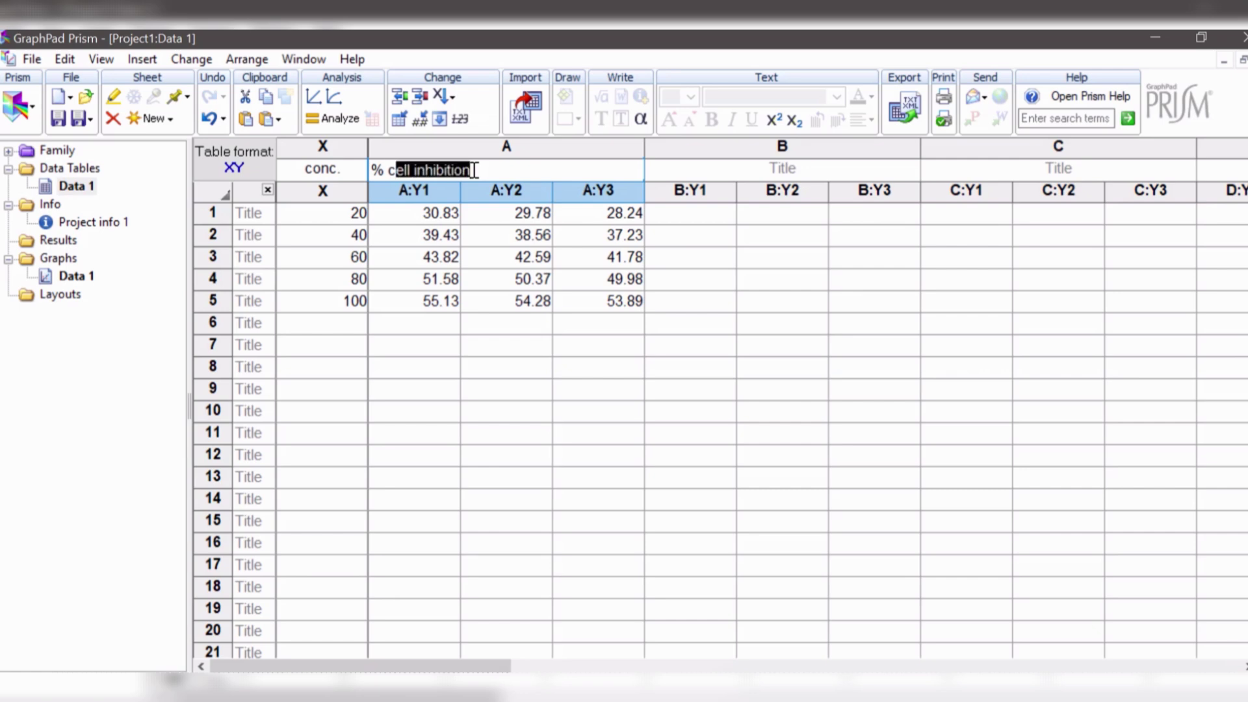
pyautogui.write('ell')
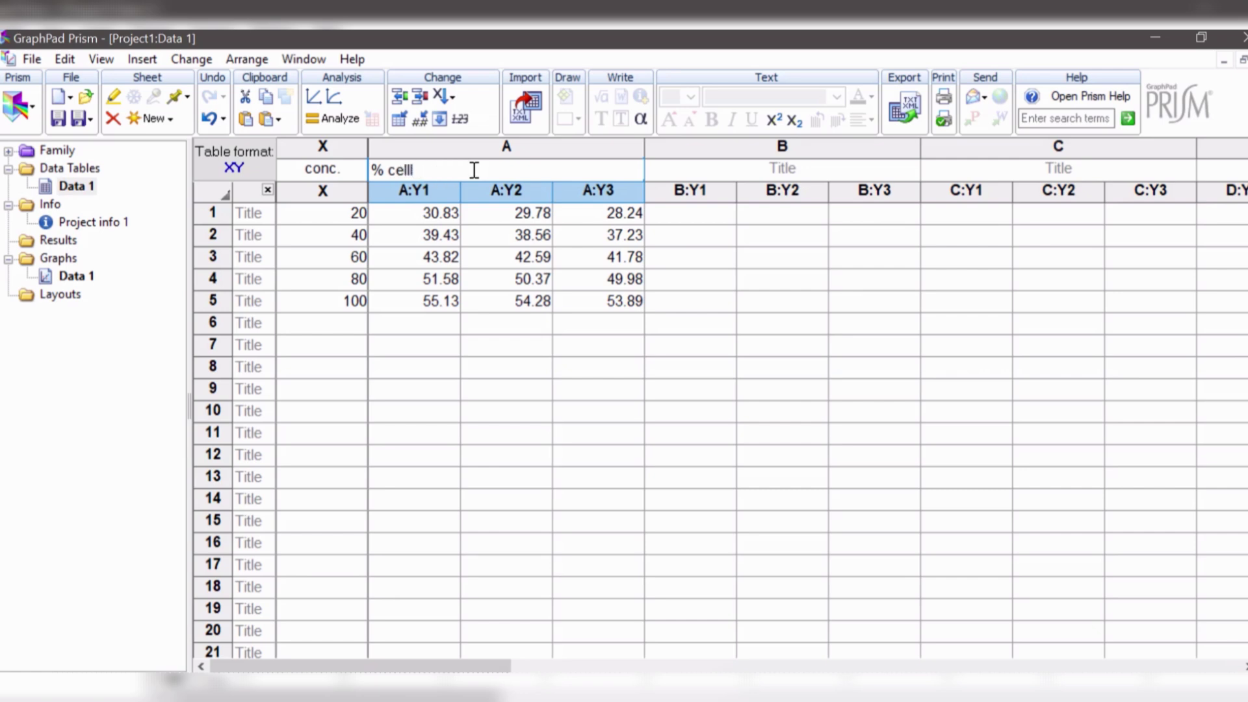
pyautogui.write(' inhibiti')
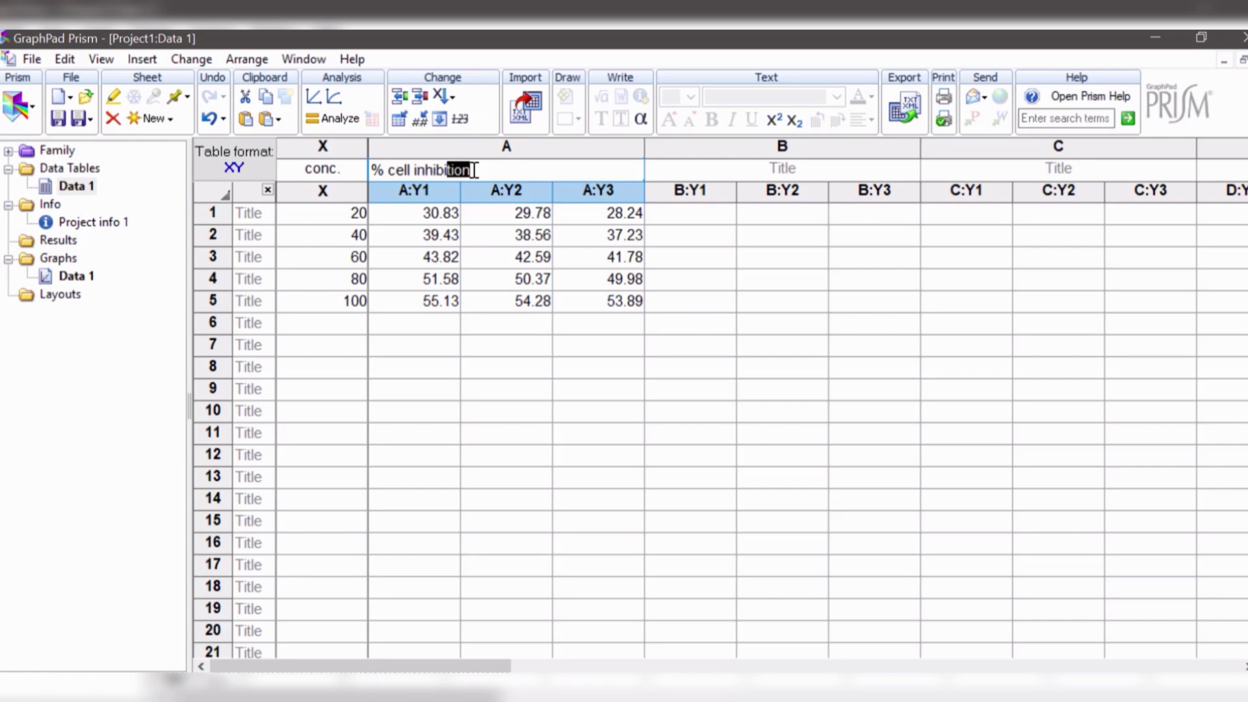
pyautogui.write('on')
pyautogui.click(876, 390)
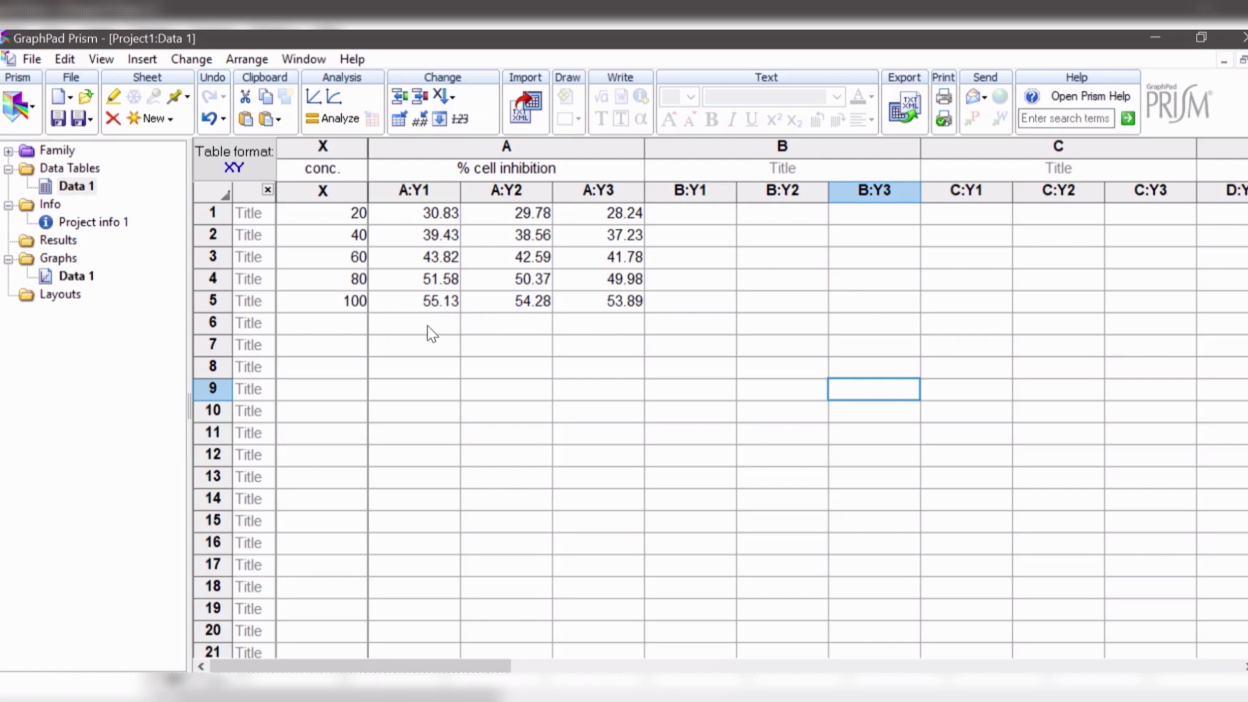
# Apply a Transform analysis with X=Log(X) to convert concentrations to log10 values.
pyautogui.click(331, 119)
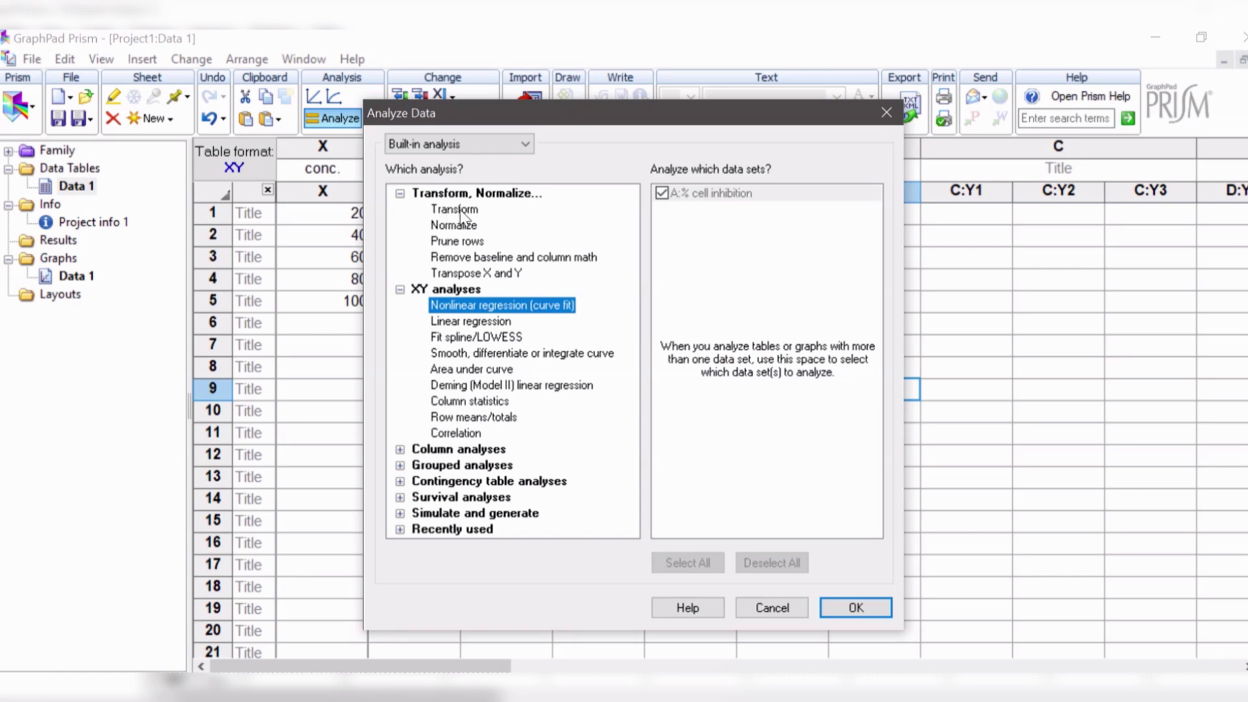
pyautogui.click(459, 210)
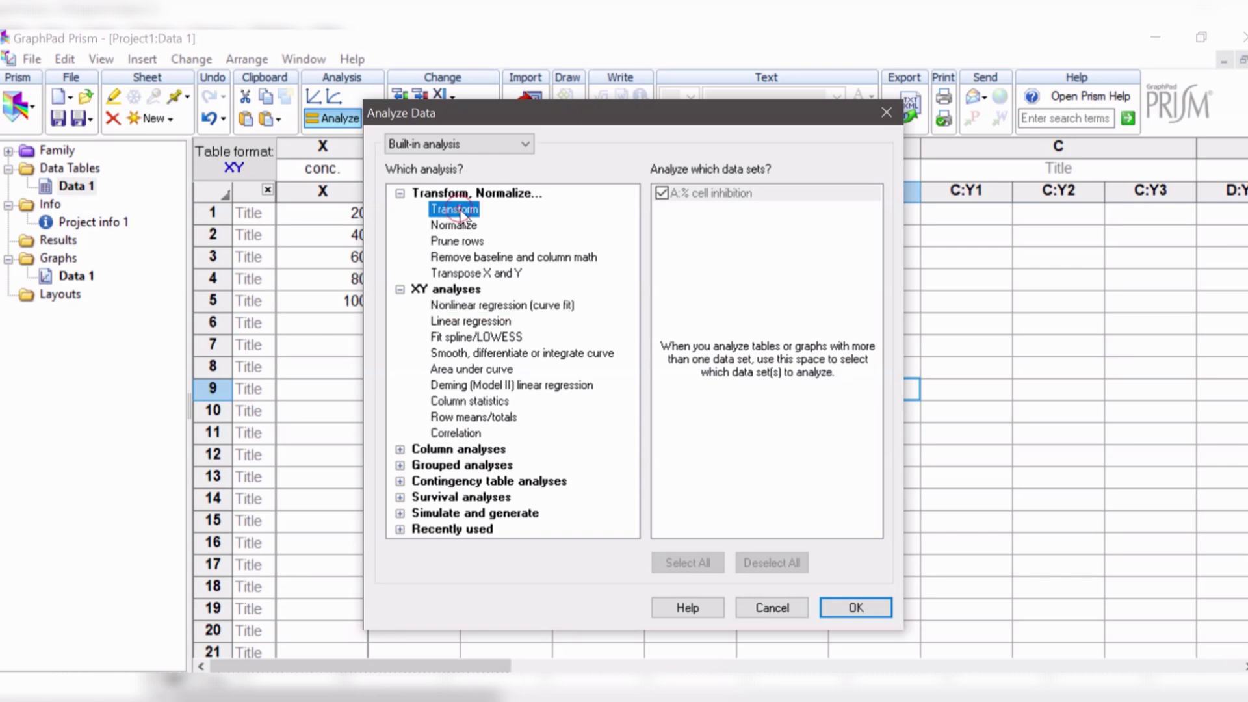
pyautogui.click(874, 610)
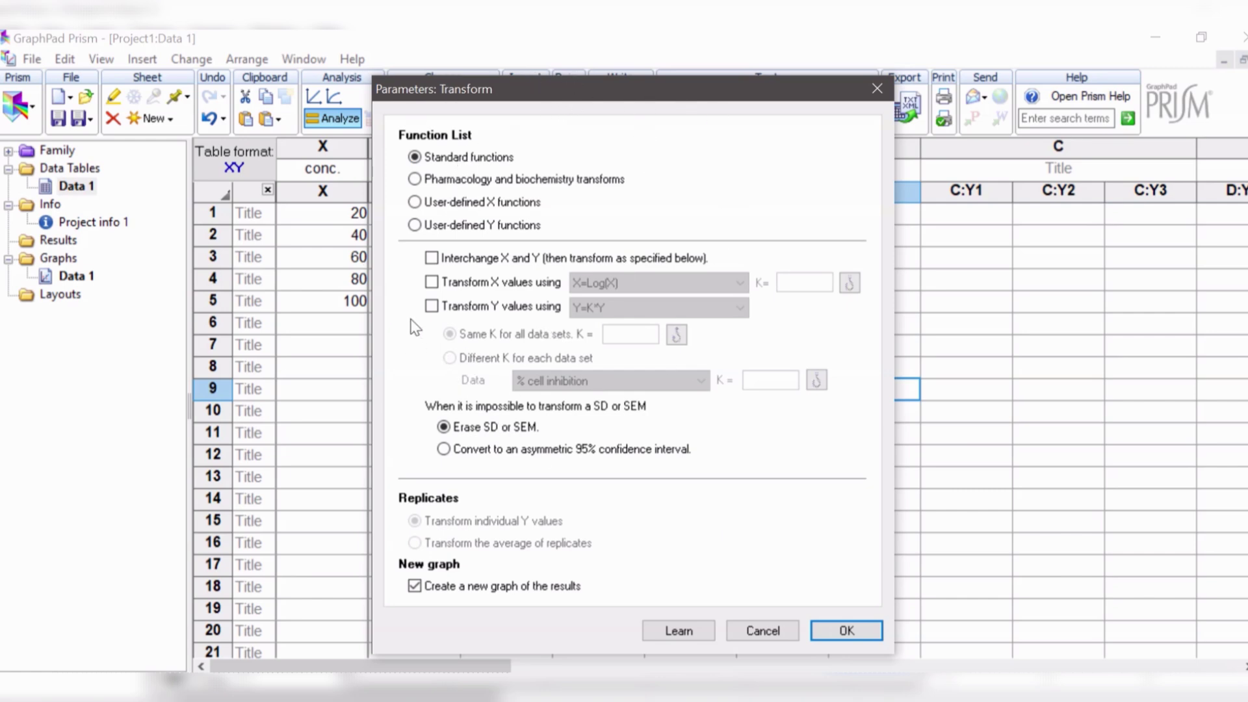
pyautogui.click(431, 283)
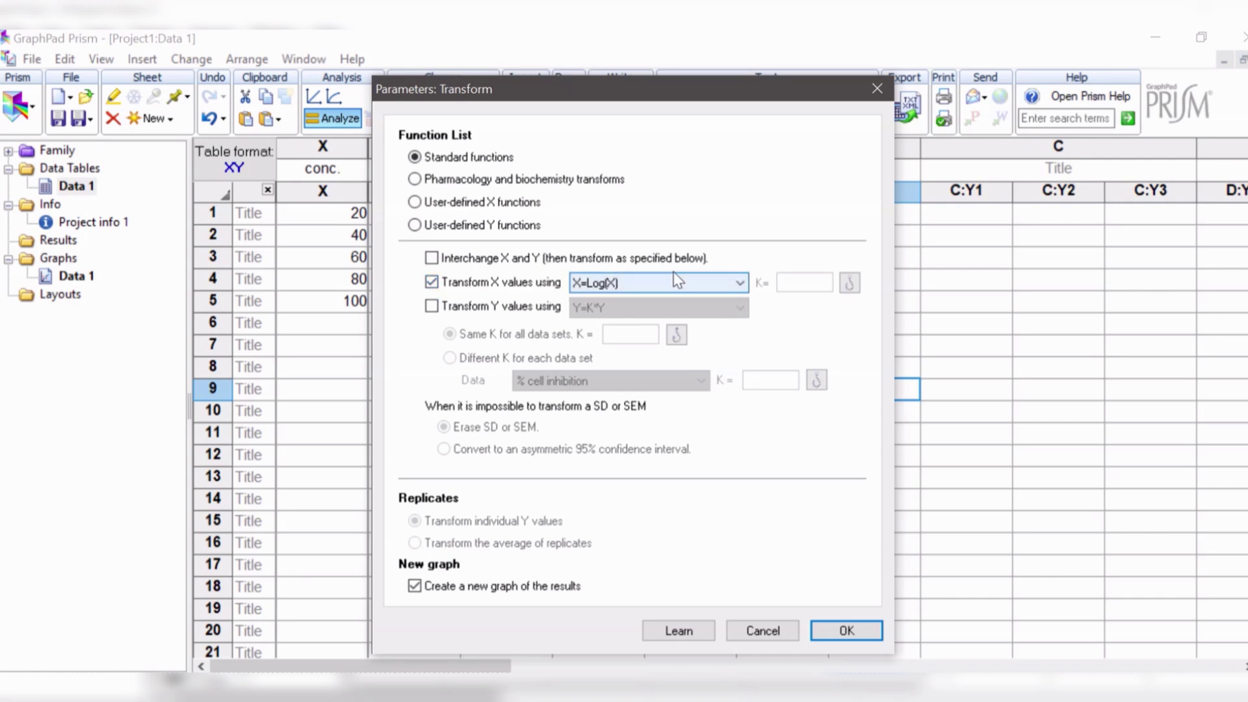
pyautogui.click(853, 630)
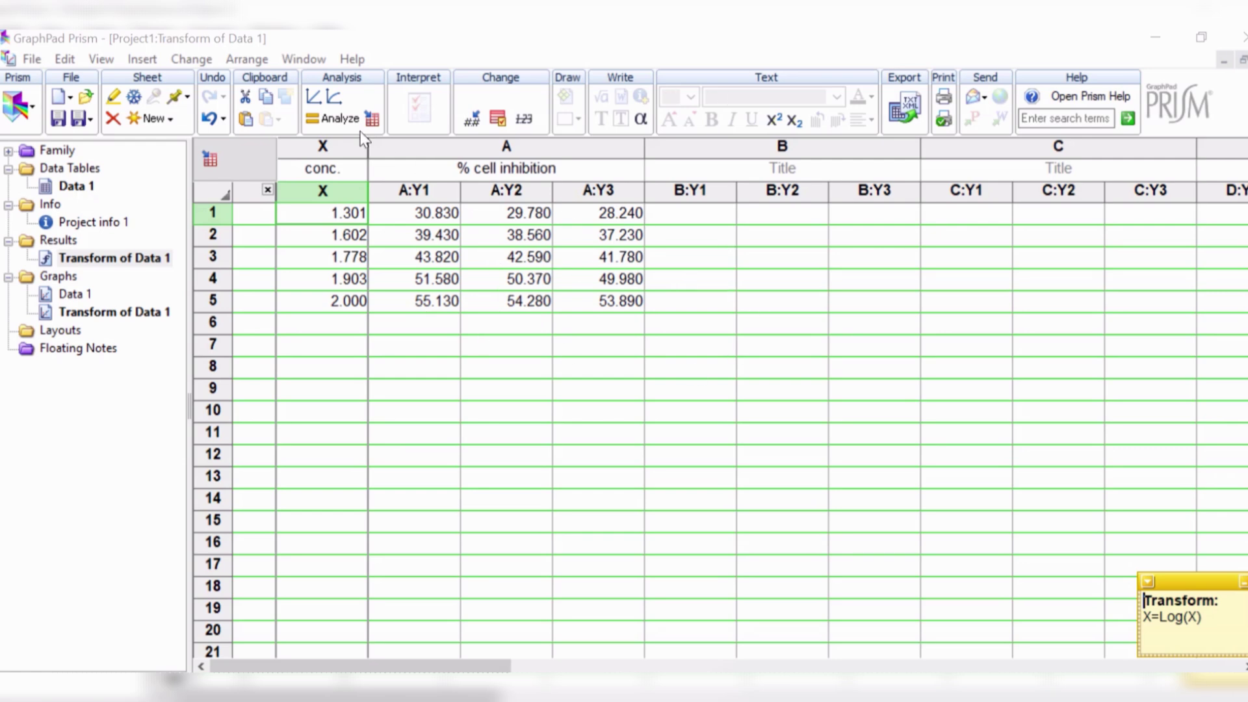
# Fit the transformed data with Dose-response - Inhibition log(inhibitor) vs. response nonlinear regression.
pyautogui.click(322, 119)
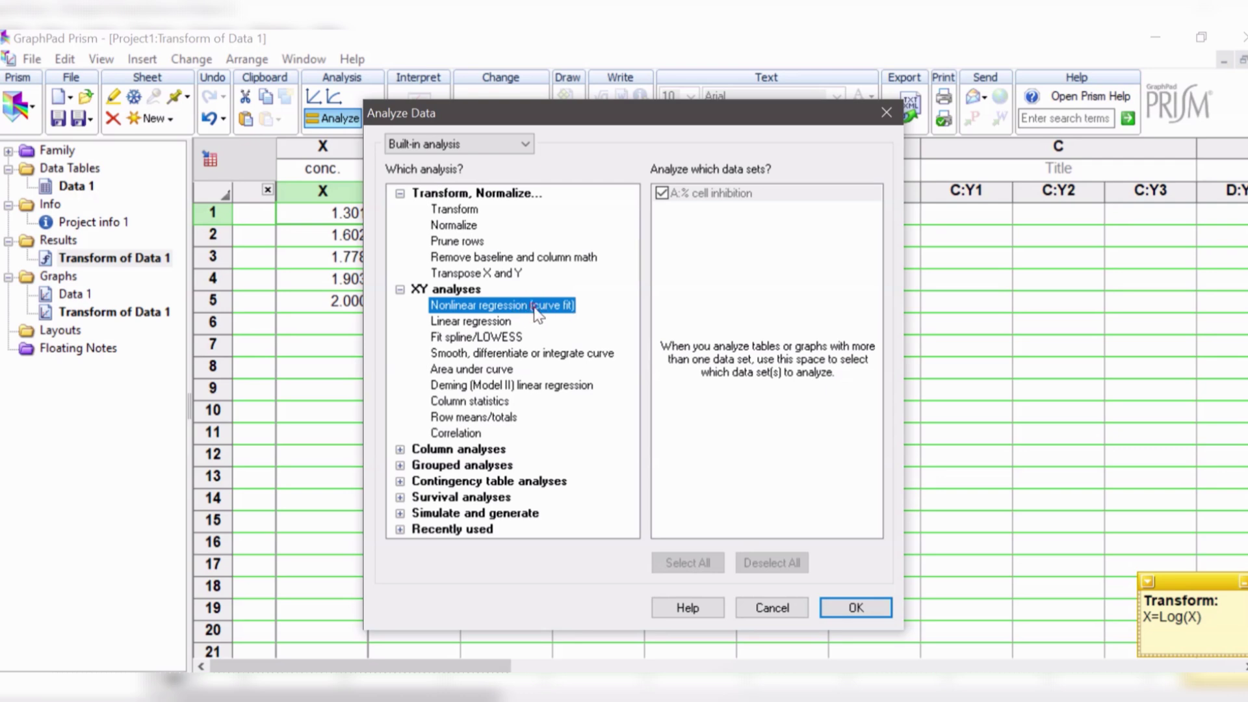
pyautogui.click(871, 605)
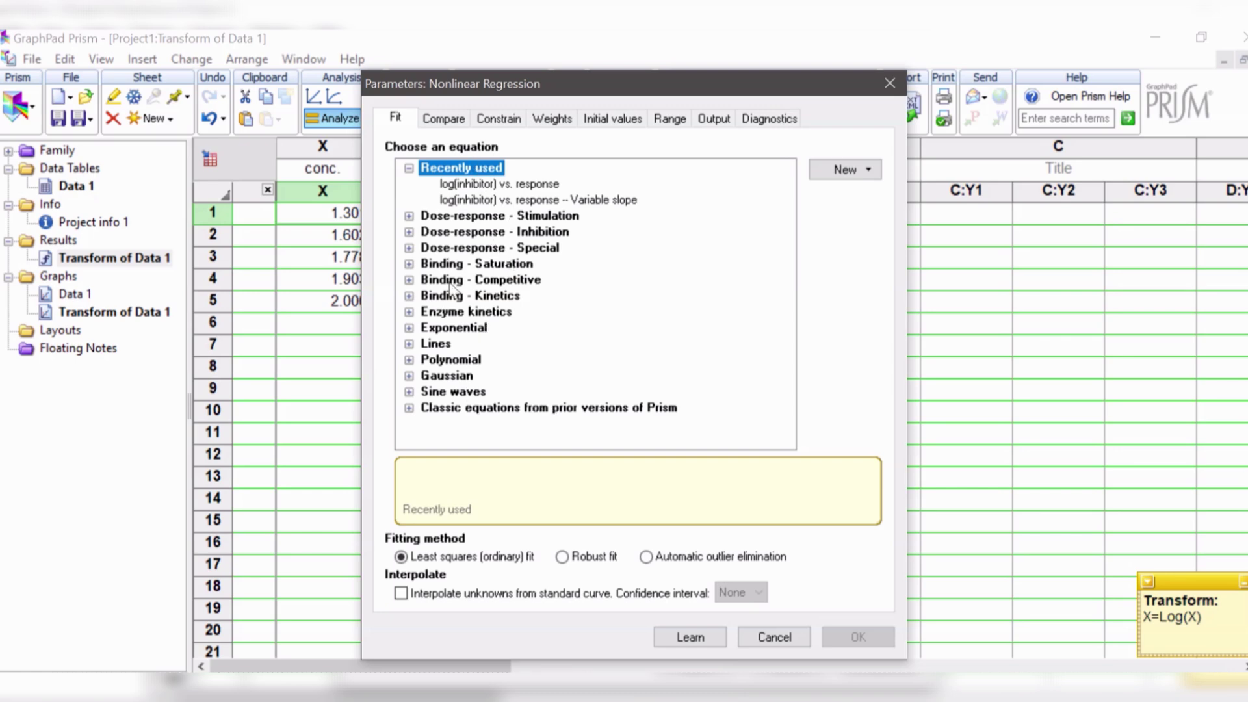
pyautogui.doubleClick(522, 234)
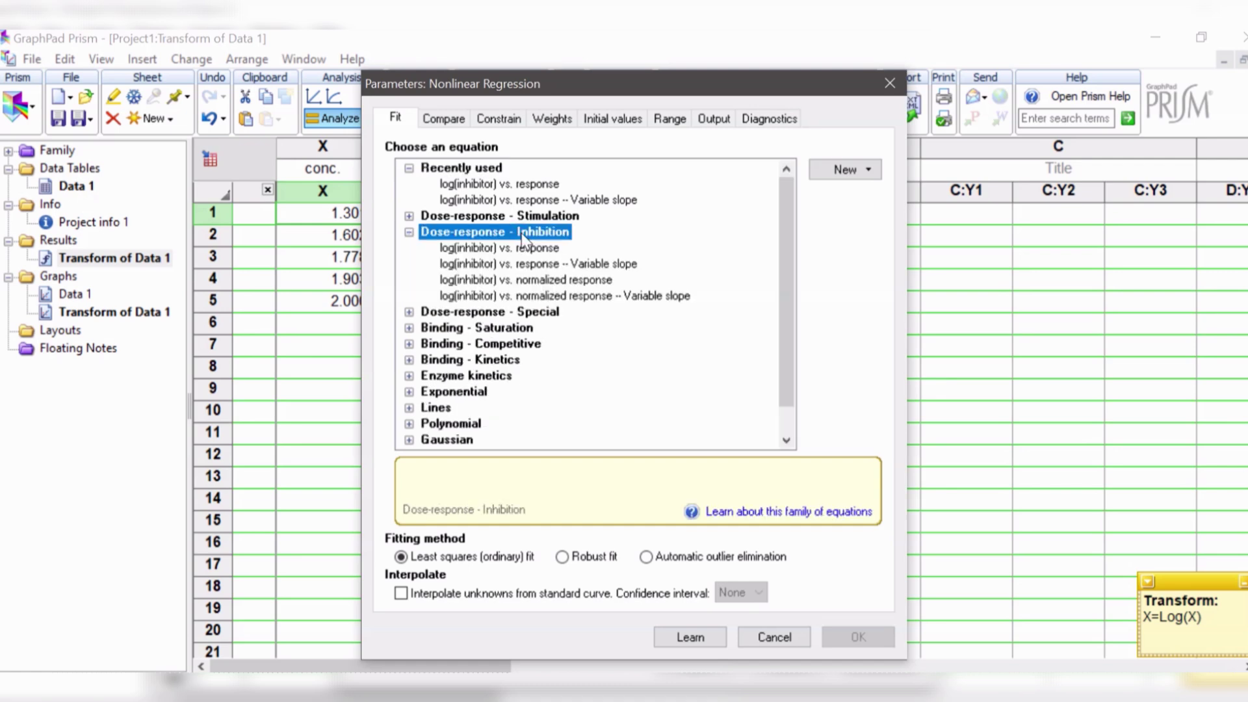
pyautogui.doubleClick(470, 231)
pyautogui.doubleClick(470, 231)
pyautogui.click(491, 251)
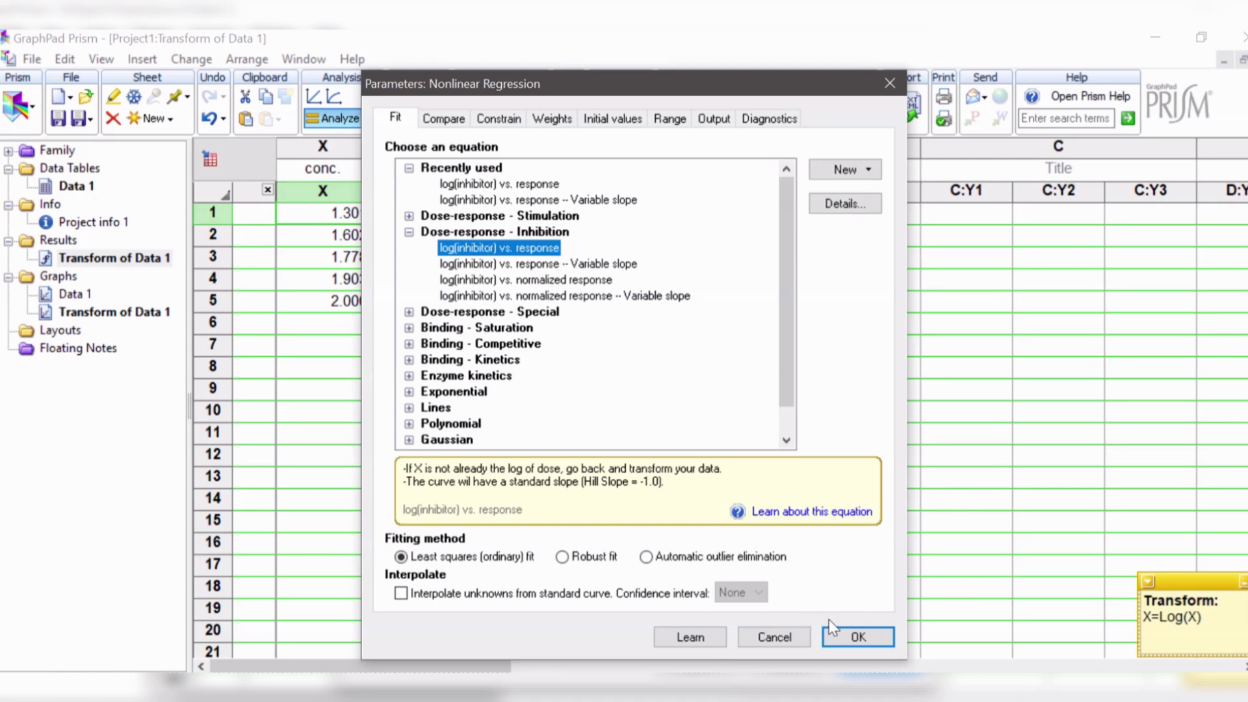
pyautogui.click(858, 637)
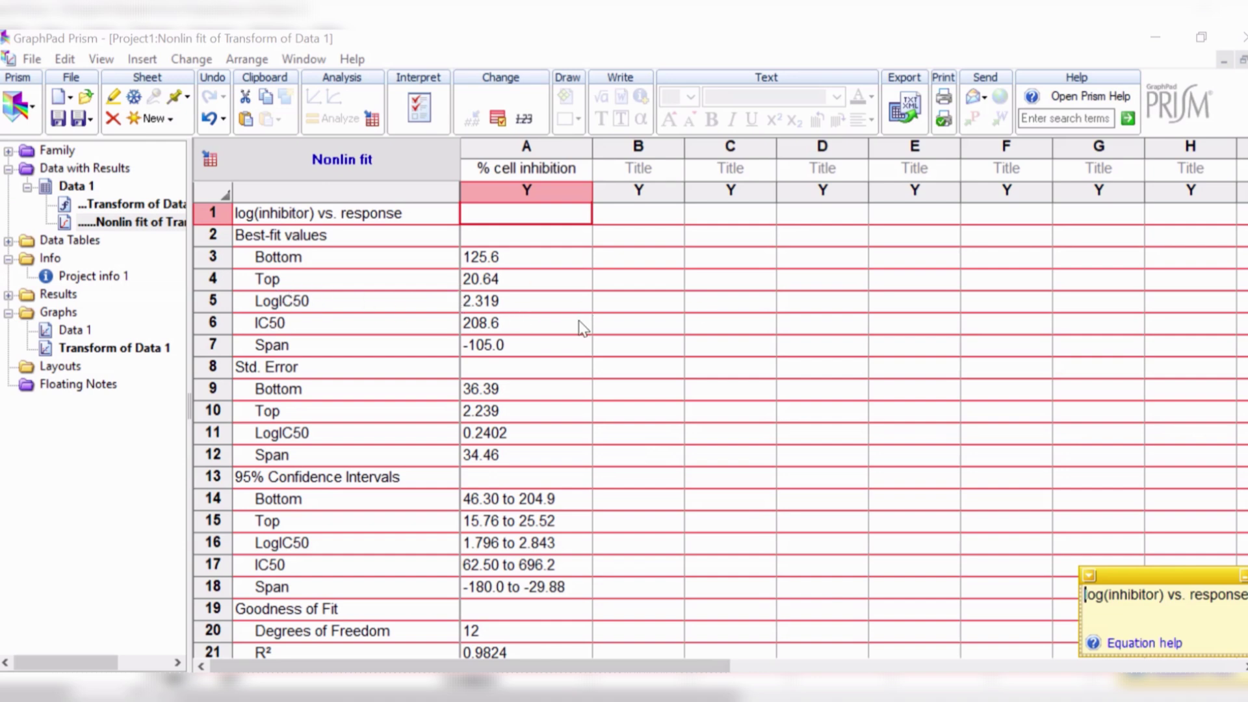
pyautogui.scroll(-1, 590, 329)
pyautogui.scroll(1, 589, 328)
pyautogui.click(308, 322)
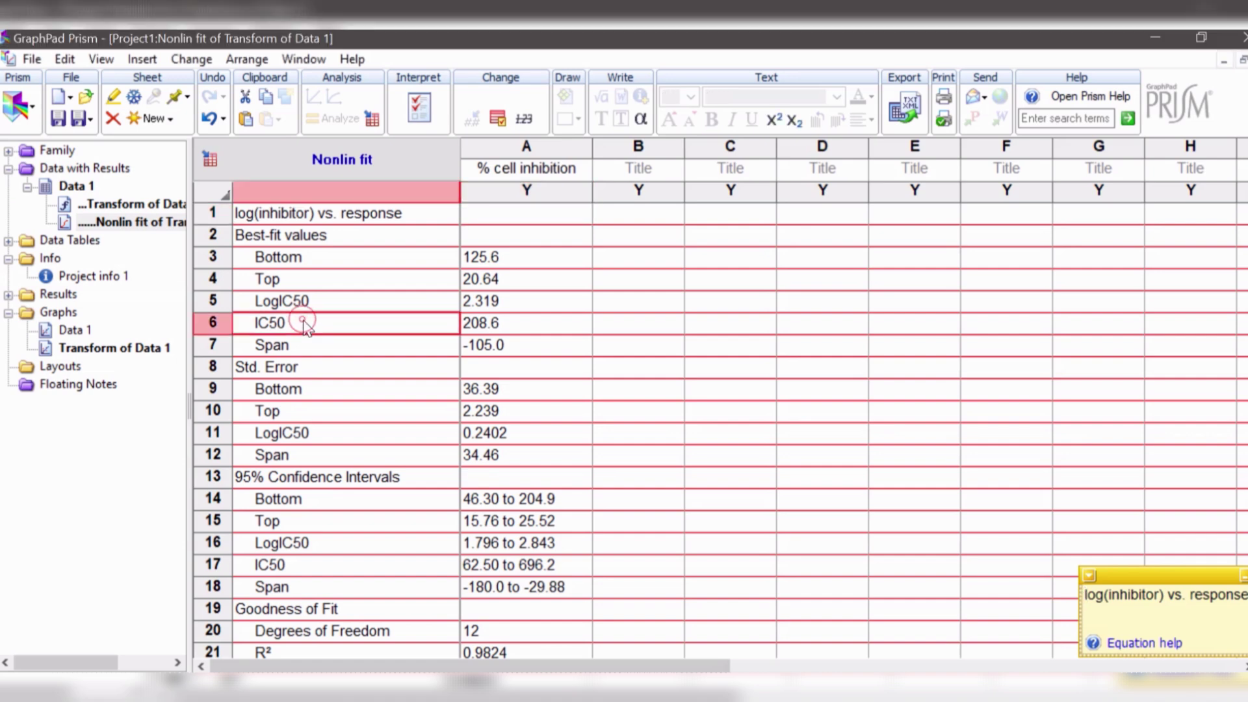
pyautogui.click(522, 323)
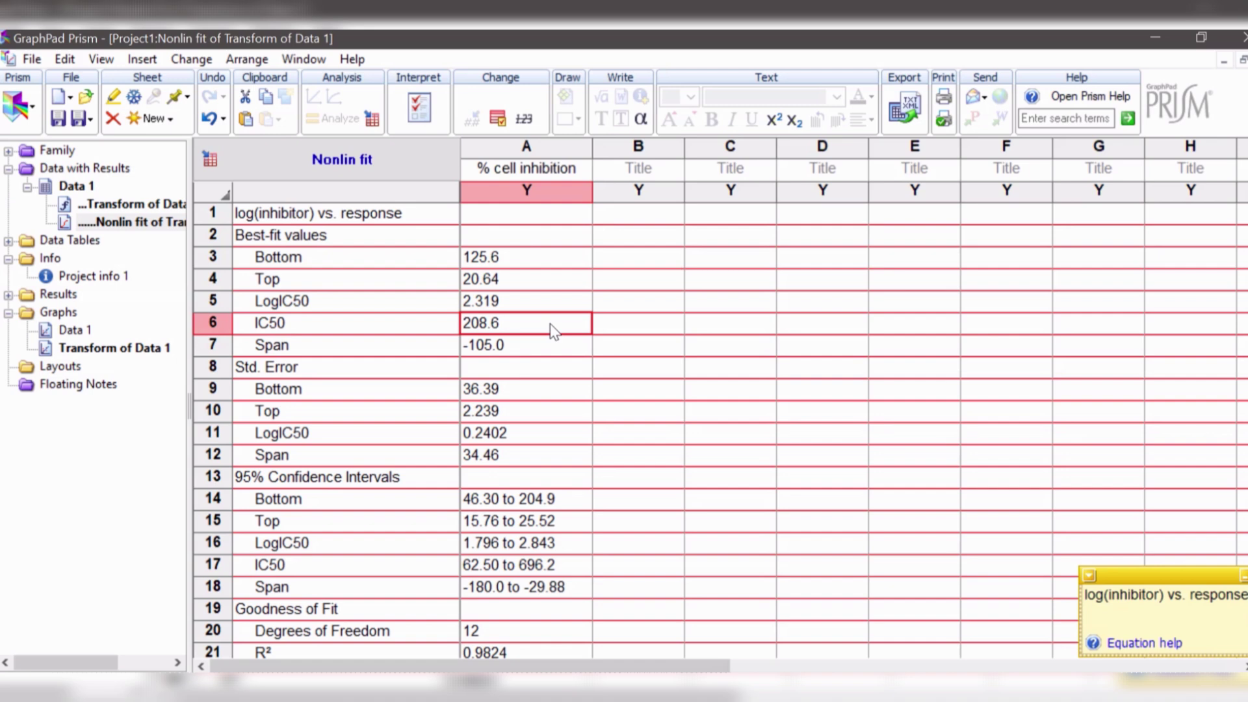
pyautogui.click(384, 325)
pyautogui.click(511, 326)
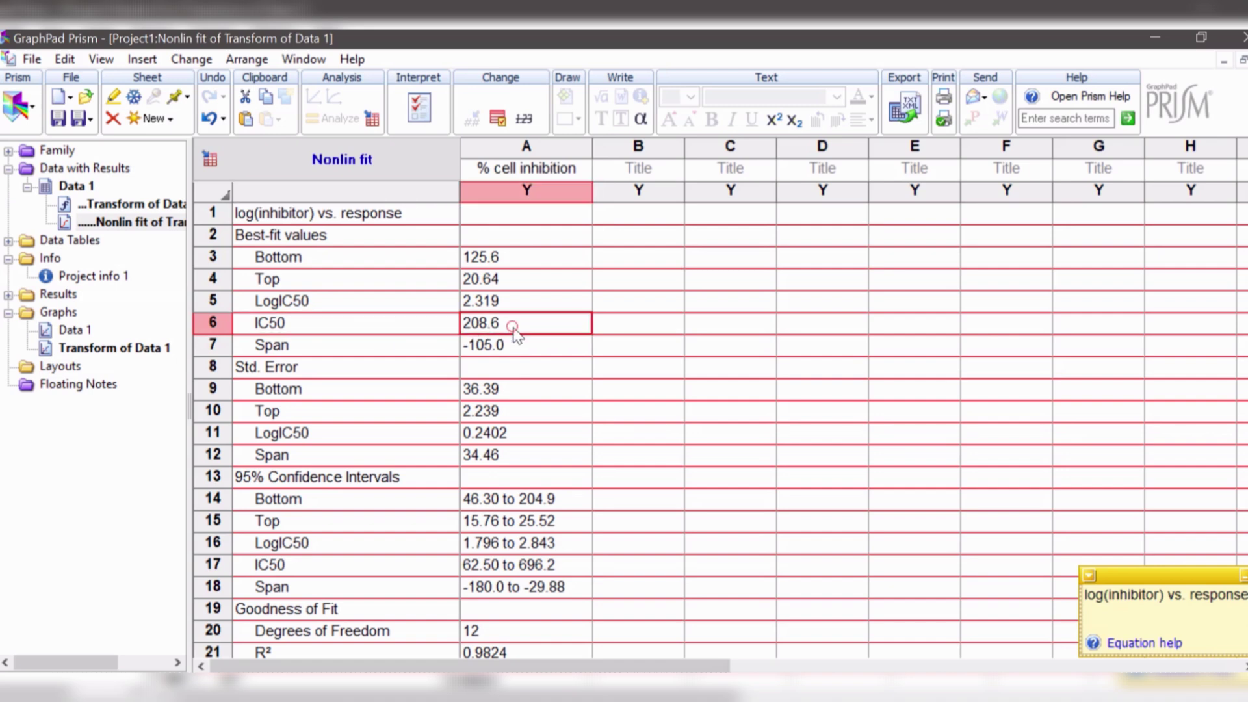
pyautogui.click(425, 327)
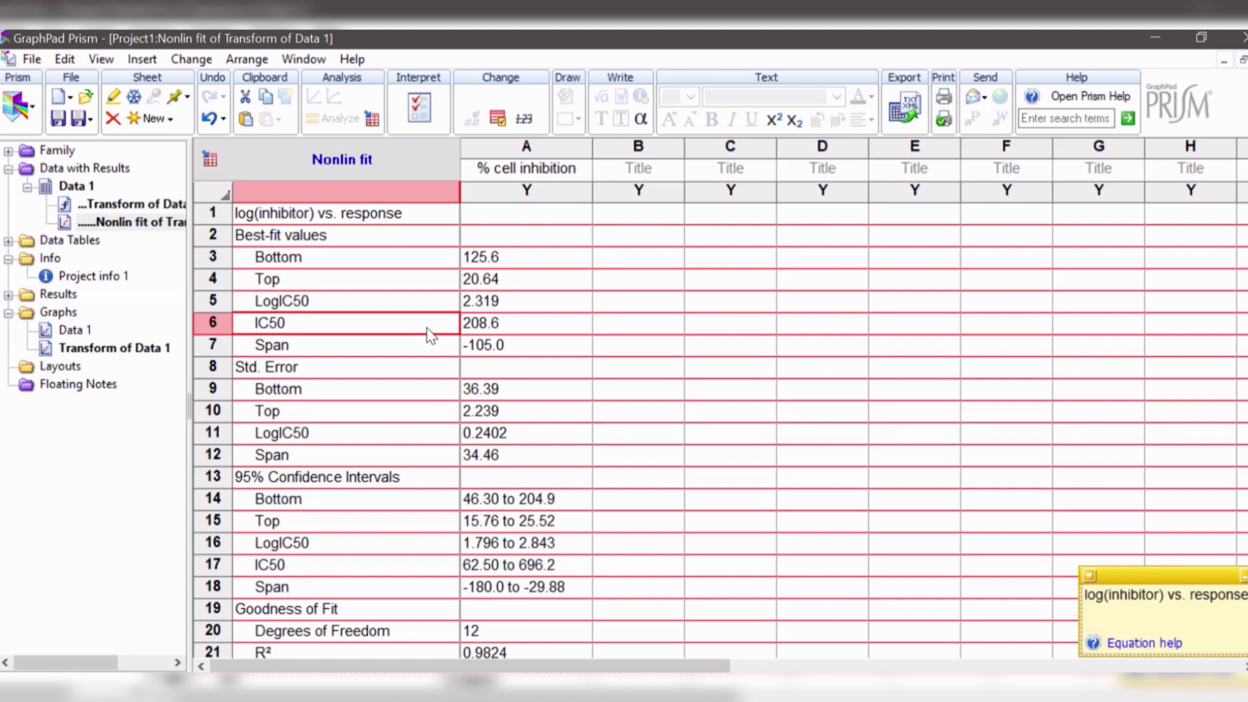
pyautogui.click(532, 323)
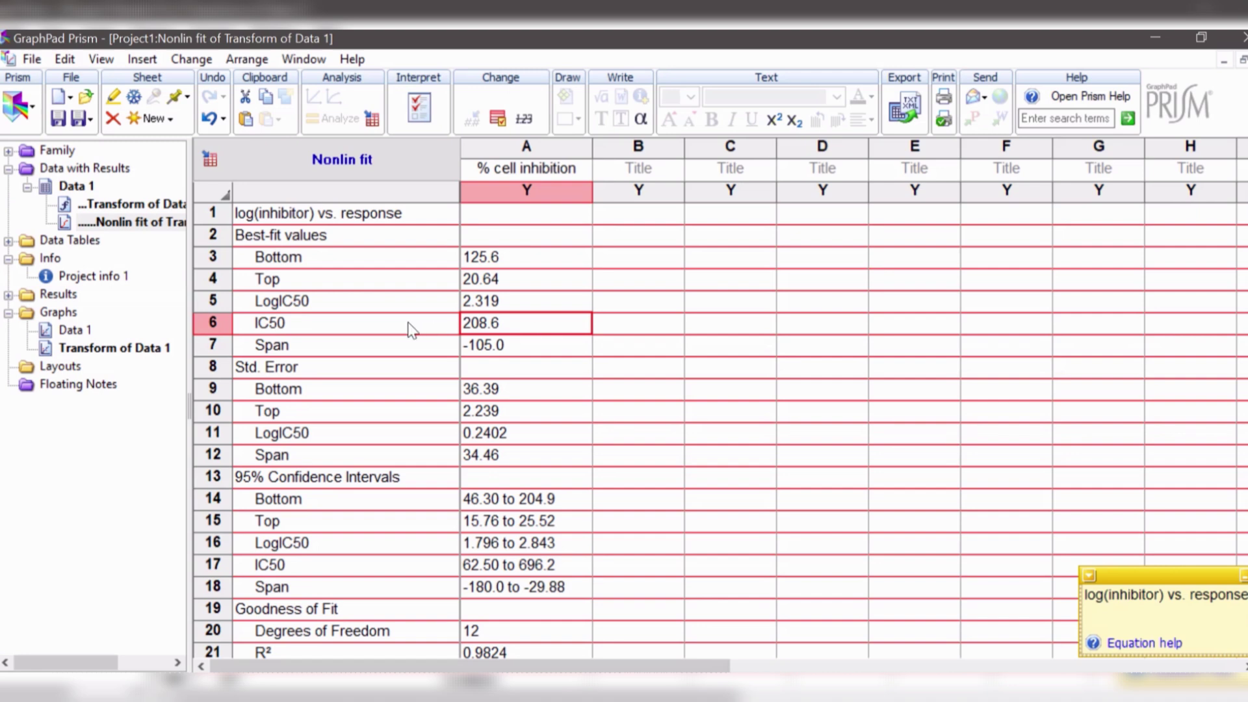
pyautogui.scroll(-3, 521, 335)
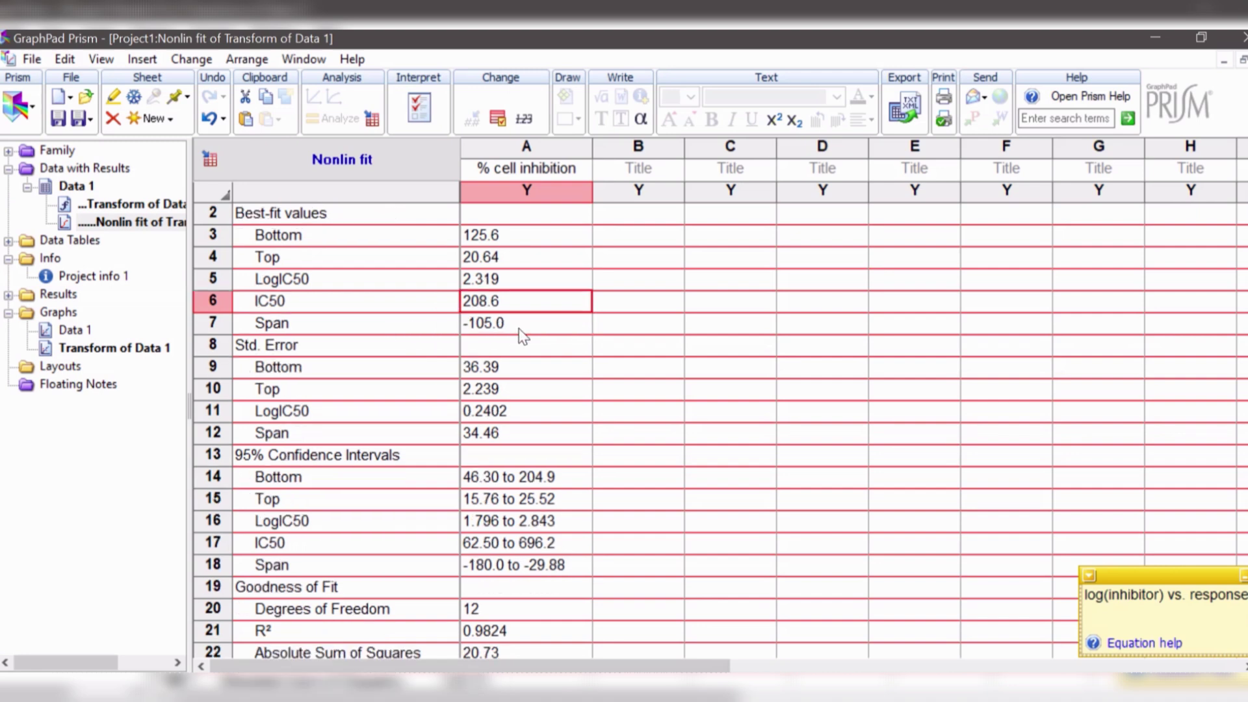
pyautogui.scroll(3, 520, 335)
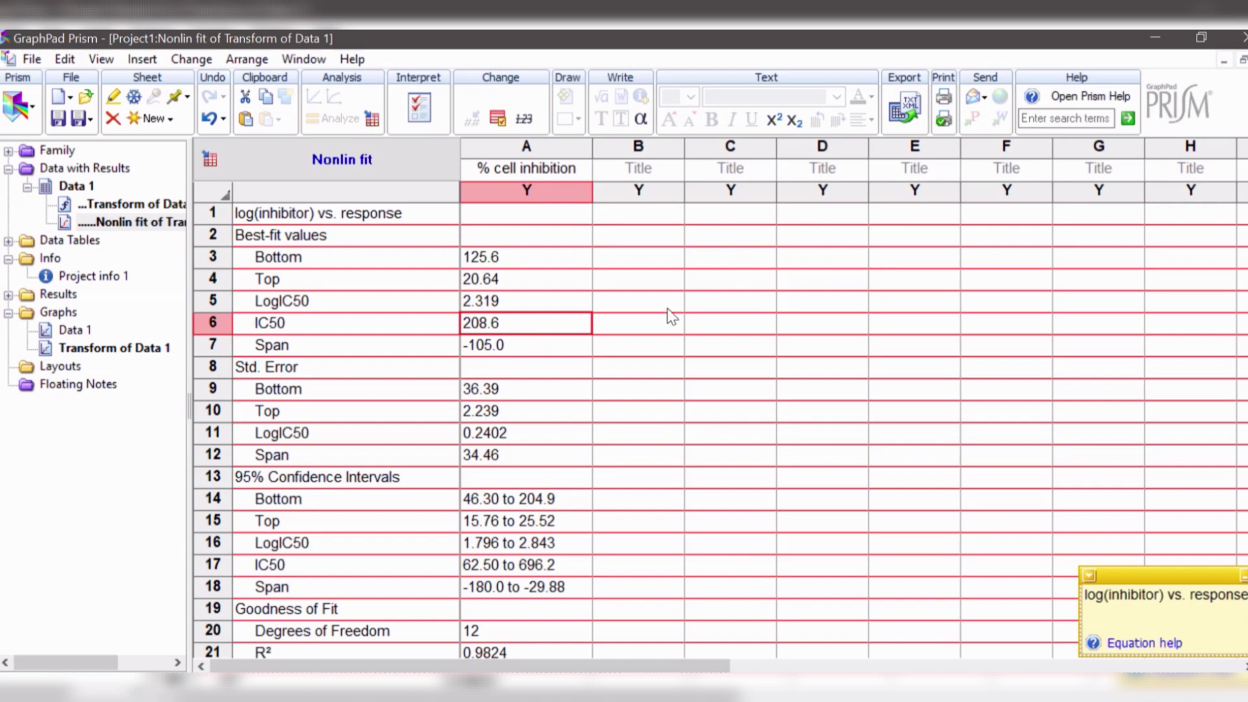